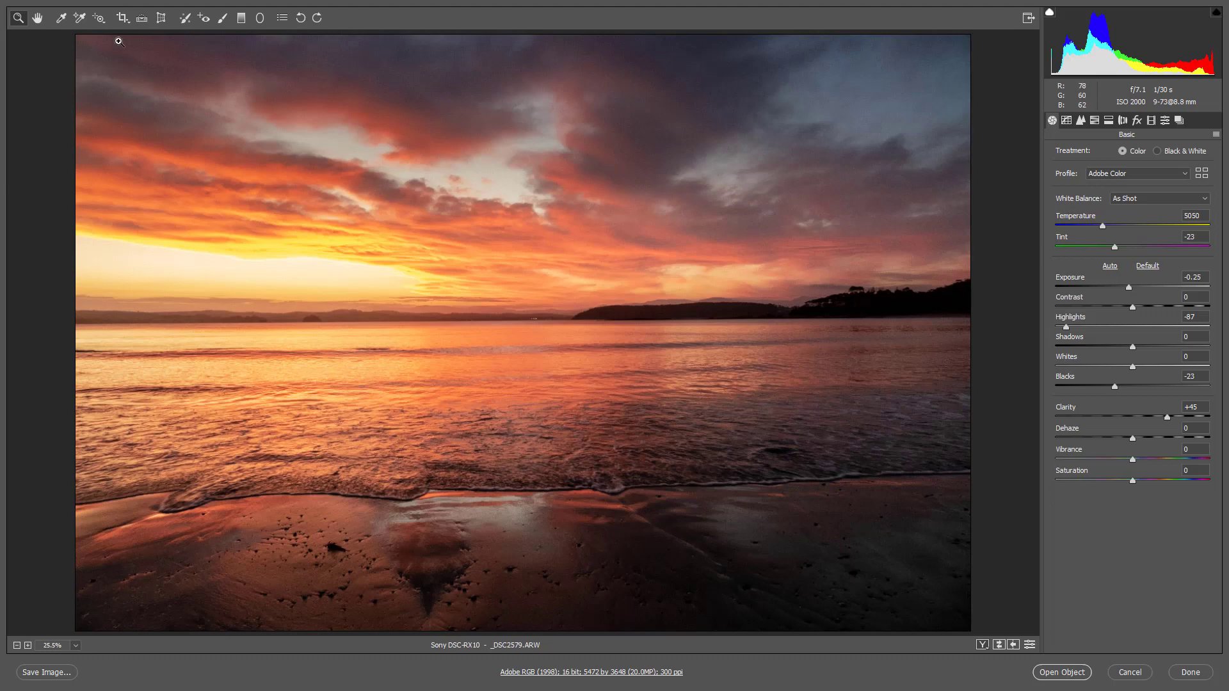
click(125, 21)
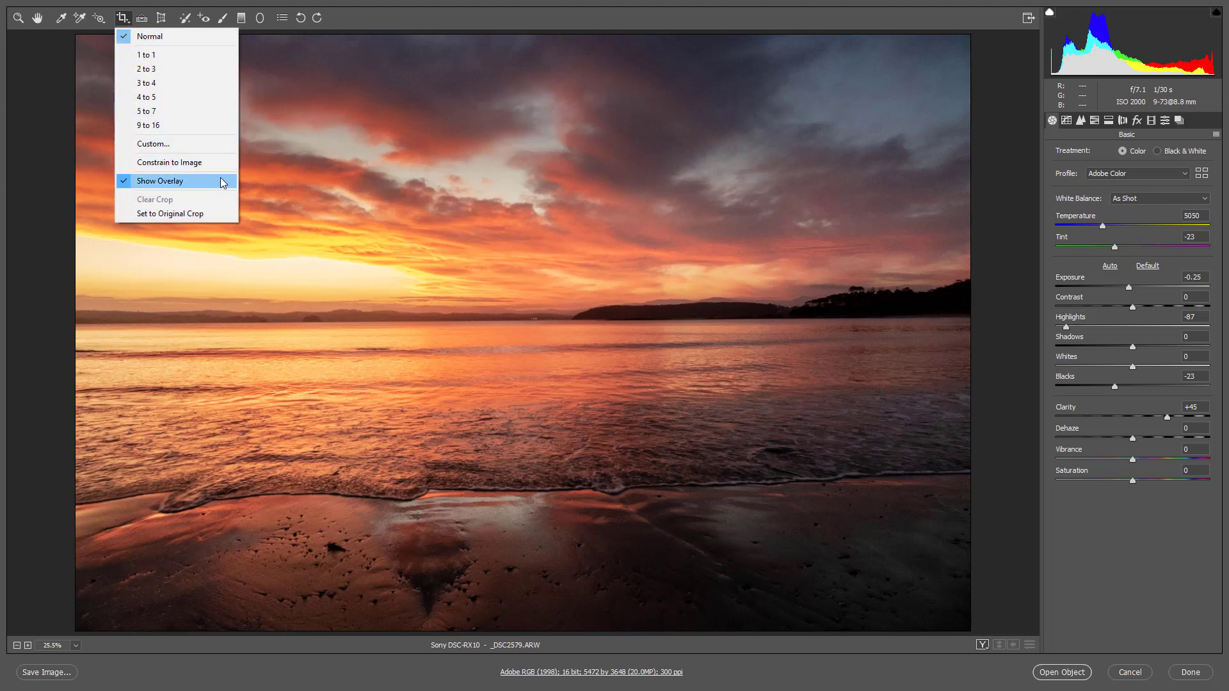
click(357, 23)
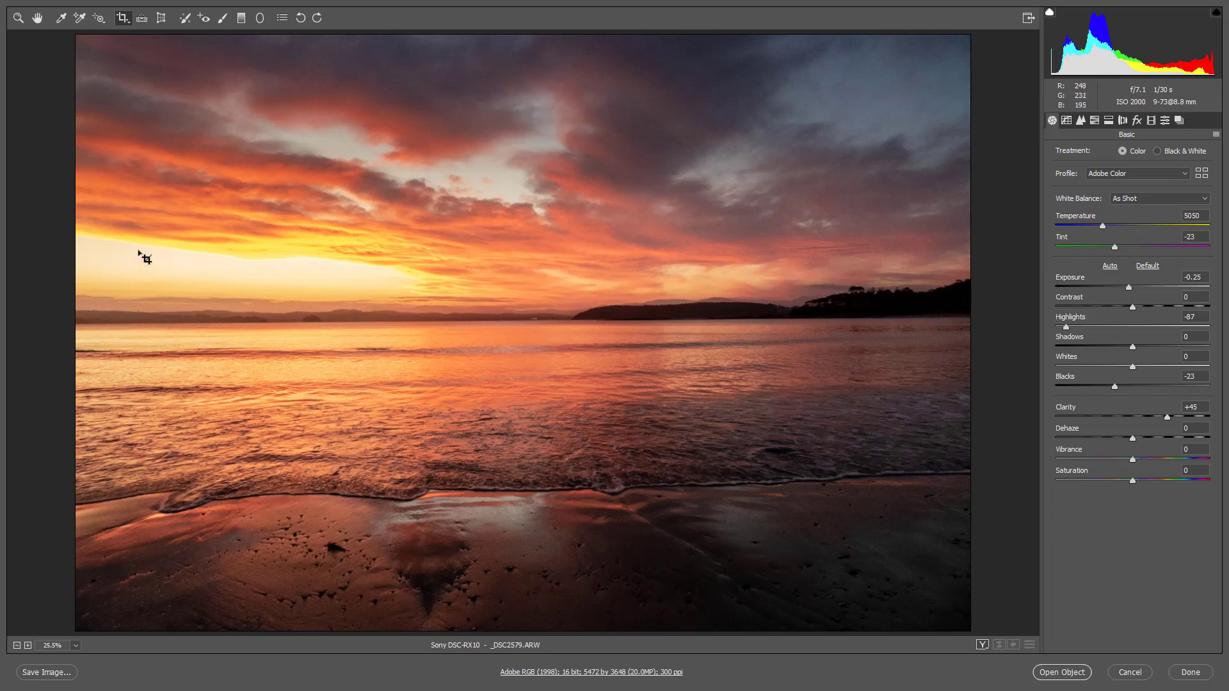
drag(137, 250, 540, 403)
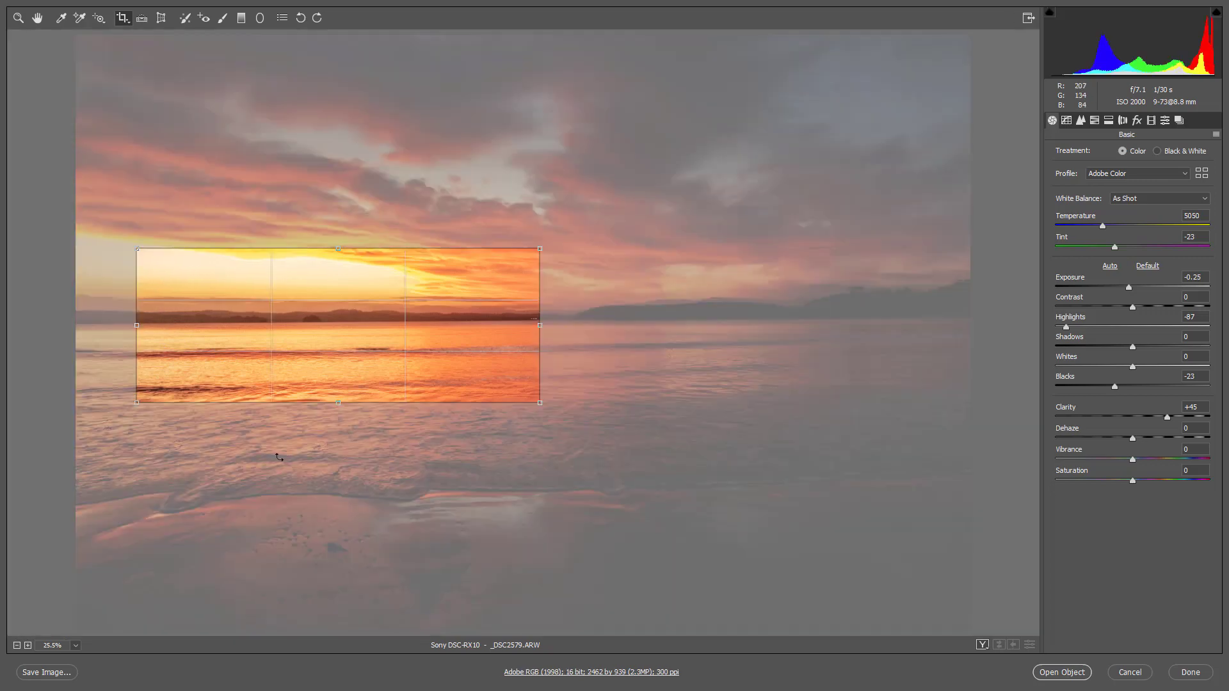
drag(359, 384, 358, 350)
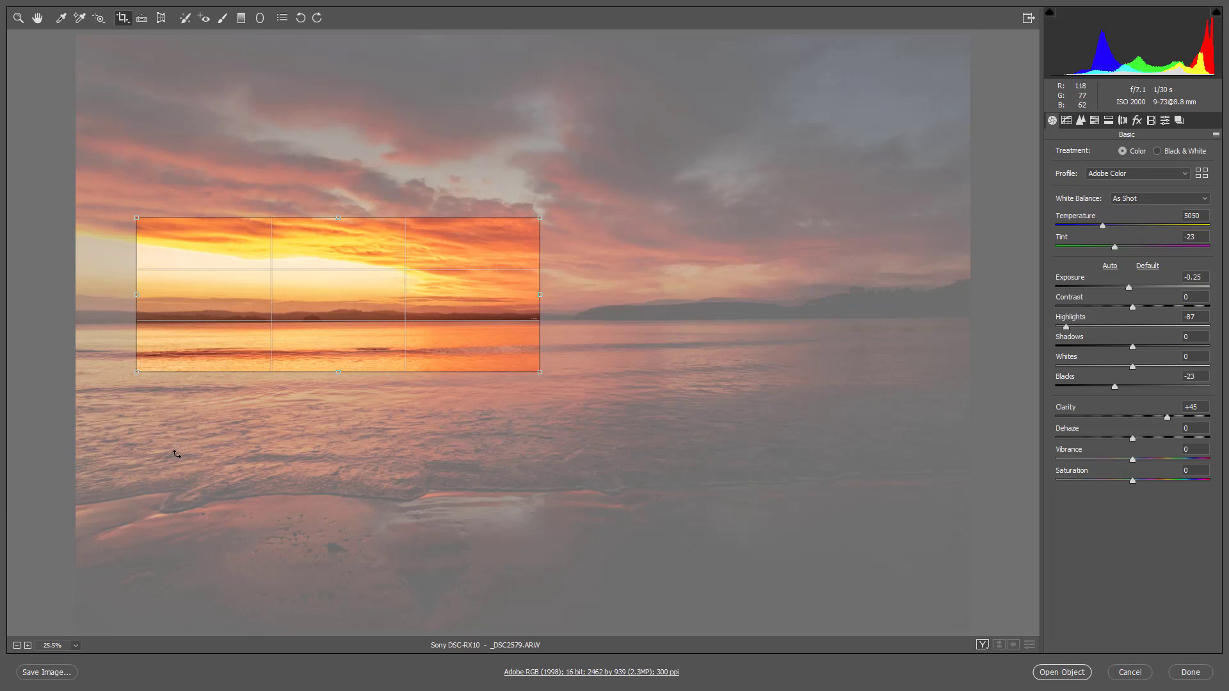
key(Escape)
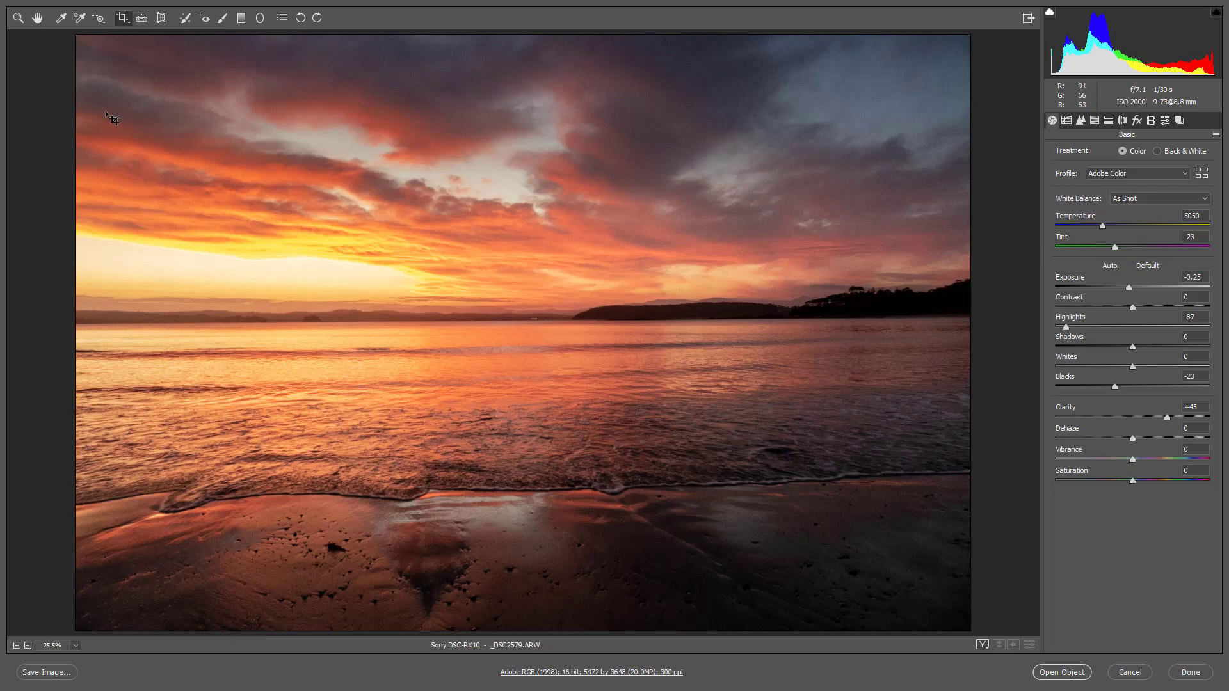
- Try automatic straightening on the sunset photo's horizon and clear the resulting crop
click(142, 19)
double_click(143, 19)
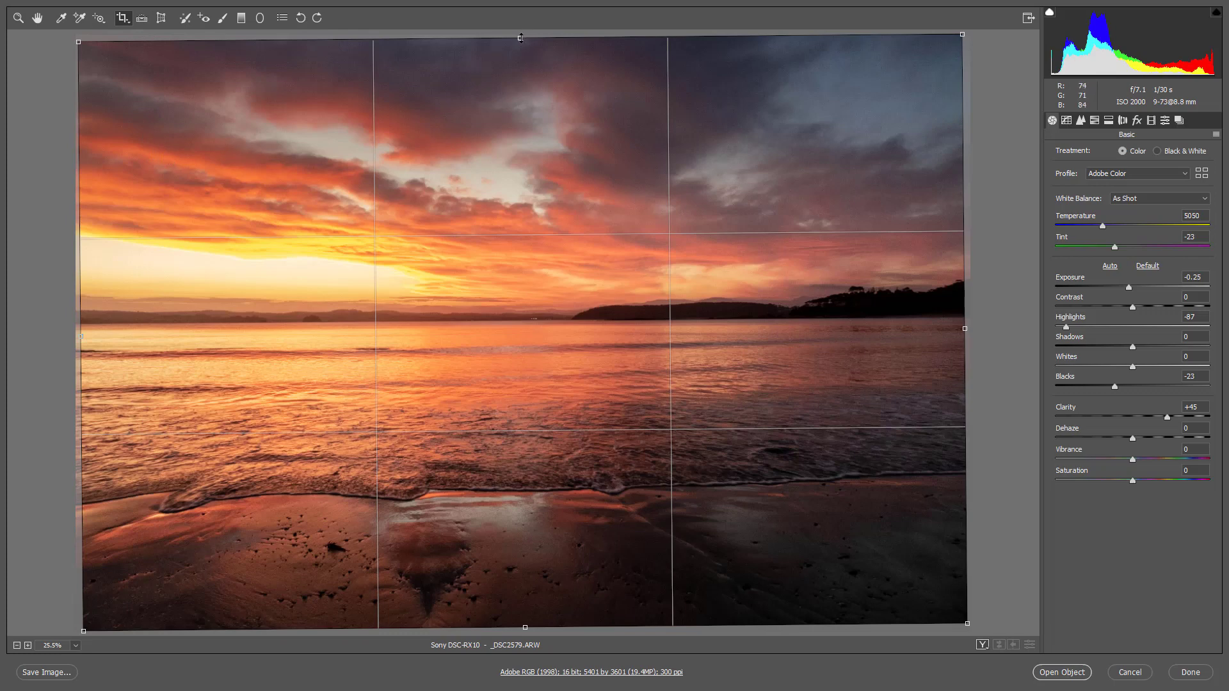
mouse_move(521, 38)
mouse_down()
mouse_move(511, 168)
mouse_move(513, 31)
mouse_up()
key(Return)
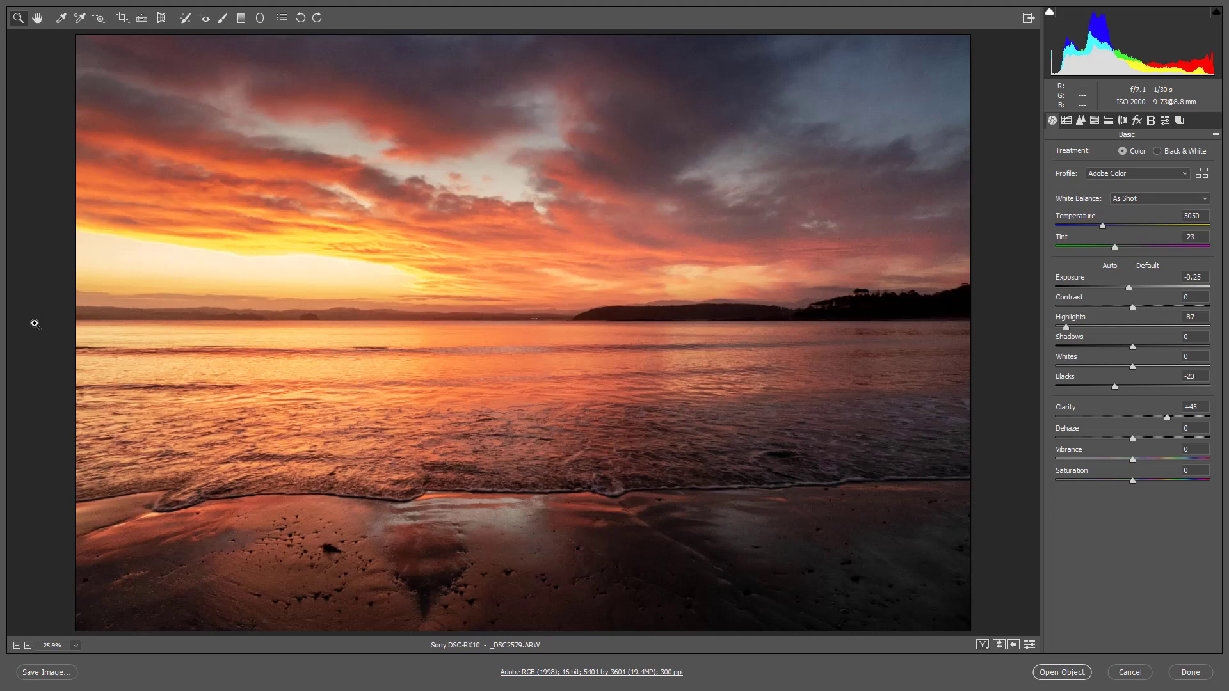
key(c)
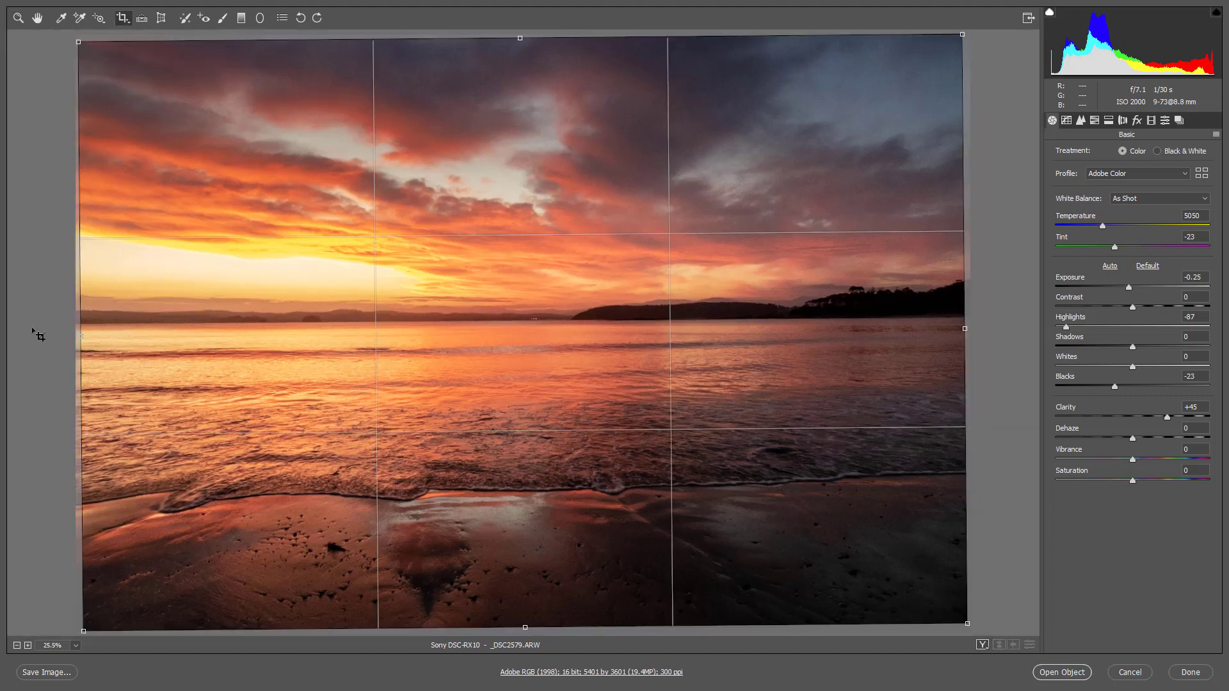
key(Escape)
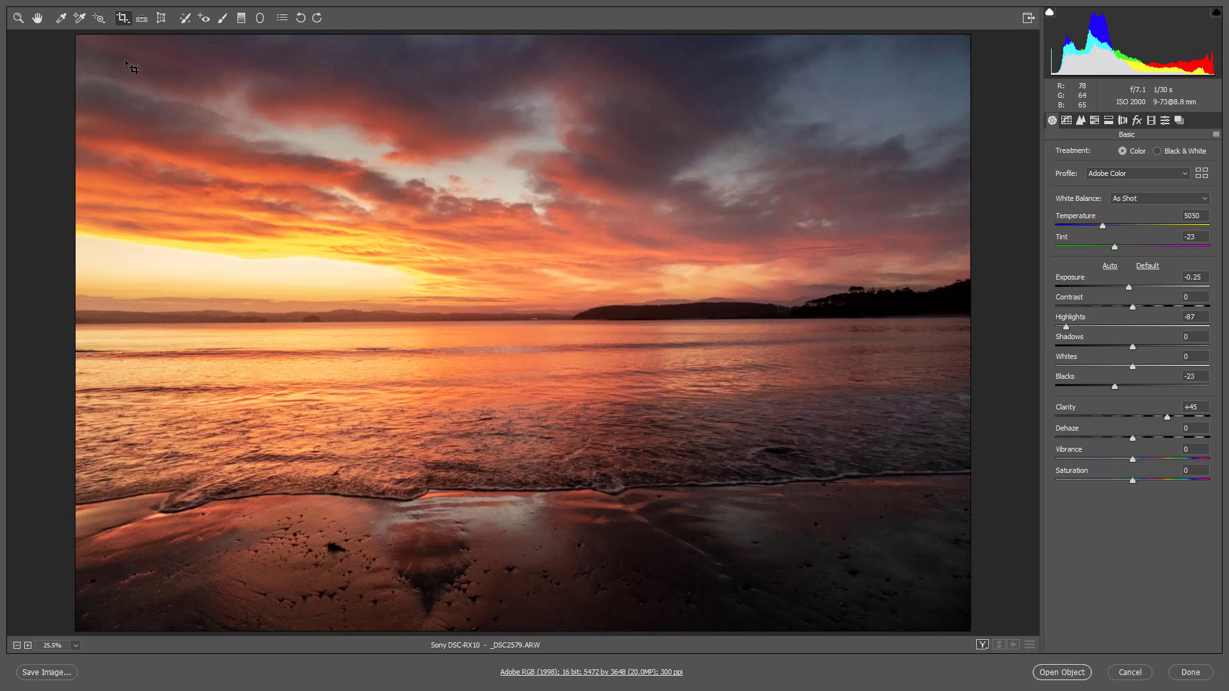
- Straighten the sunset photo by tracing the horizon across its full width and apply the crop
click(140, 22)
drag(85, 318, 976, 315)
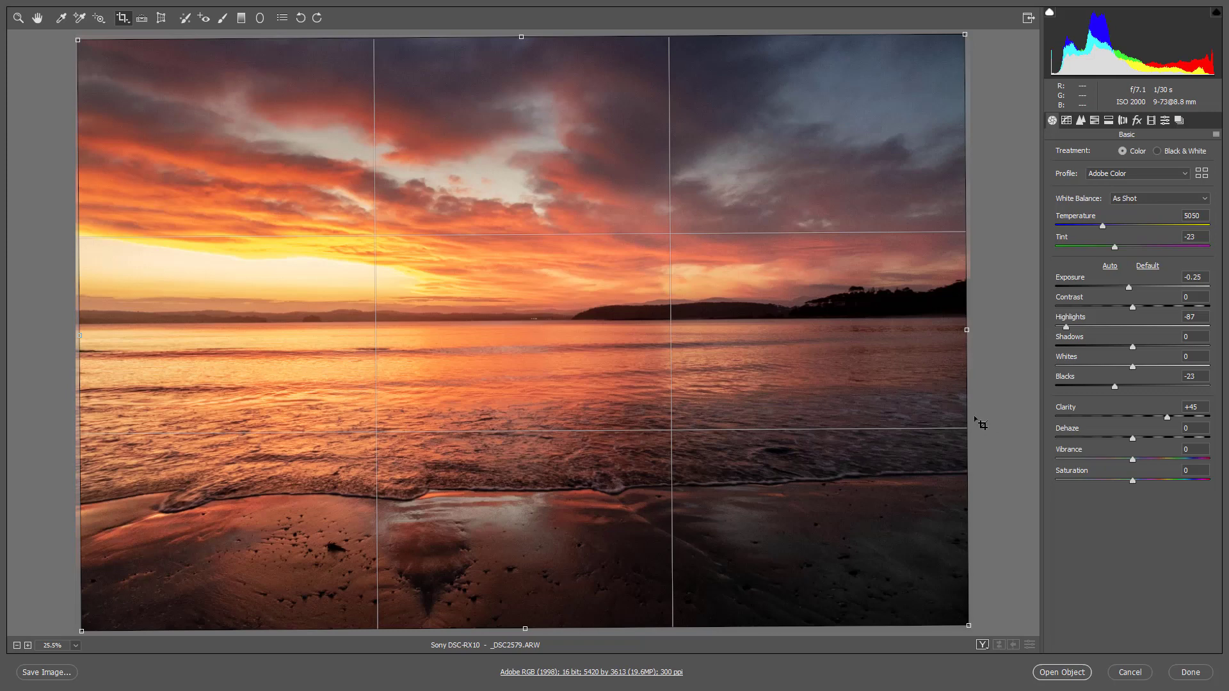
key(Return)
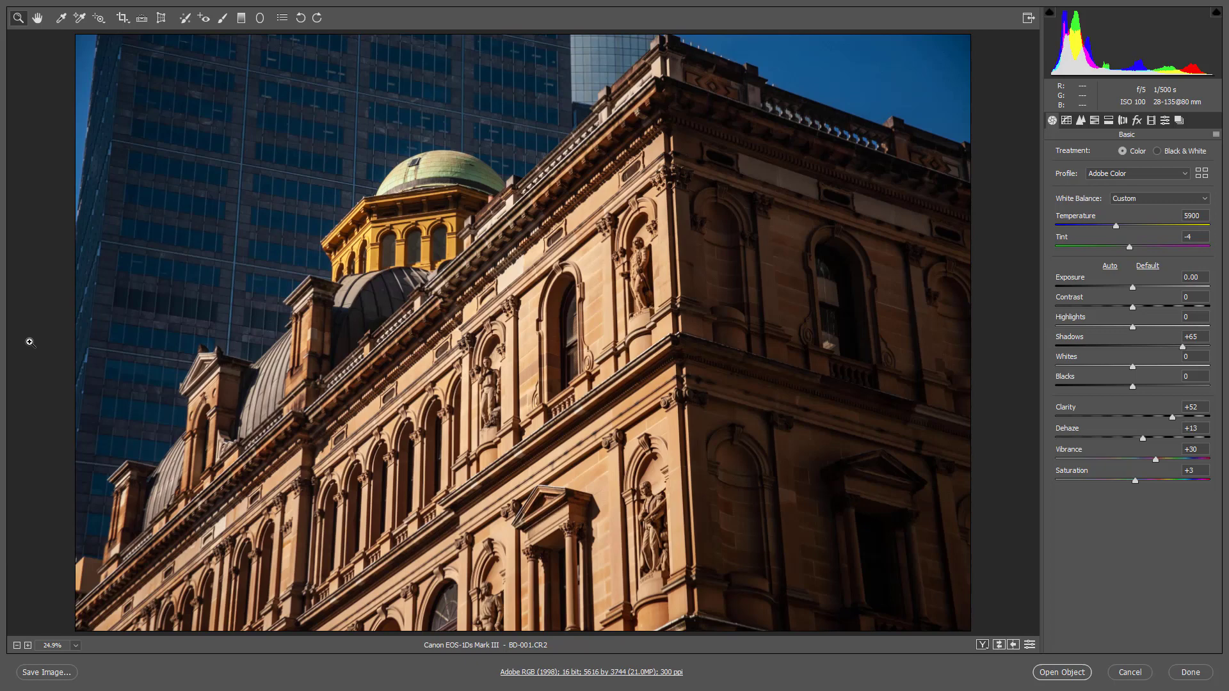
- Try automatic straightening on the sandstone building photo and cancel the proposed crop
double_click(141, 20)
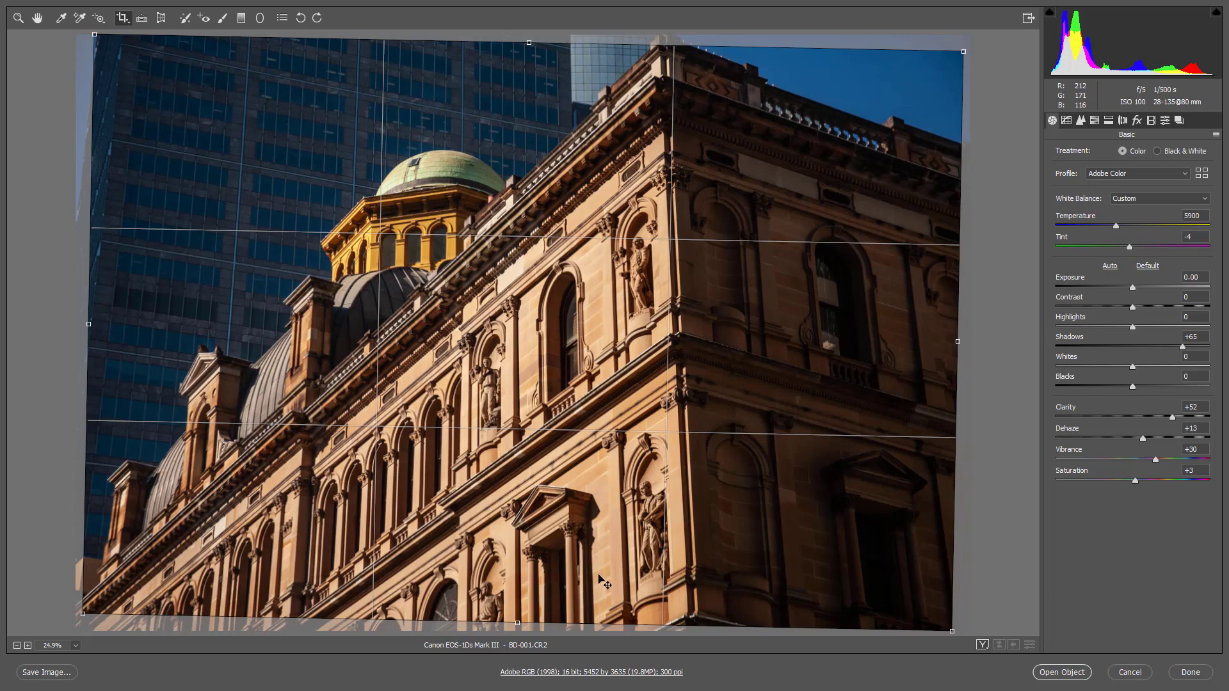
key(Escape)
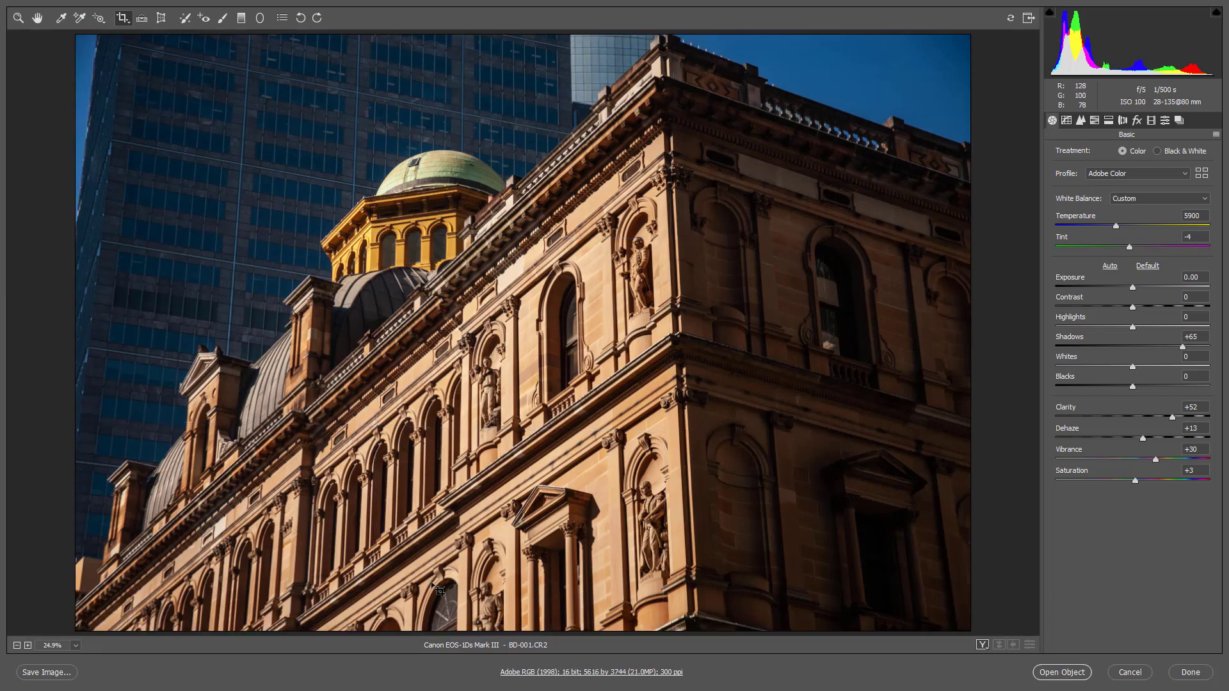
- Straighten the sandstone building photo by tracing the building's vertical corner edge from roof to base and apply it
click(142, 21)
drag(671, 51, 701, 615)
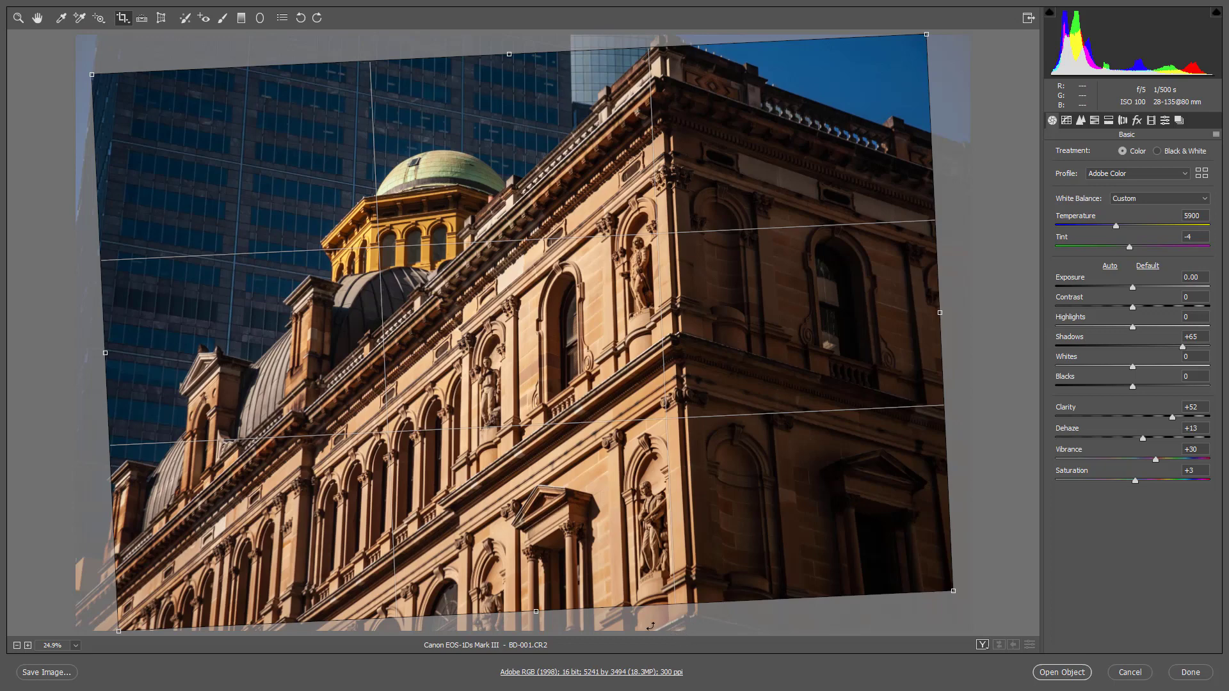
key(z)
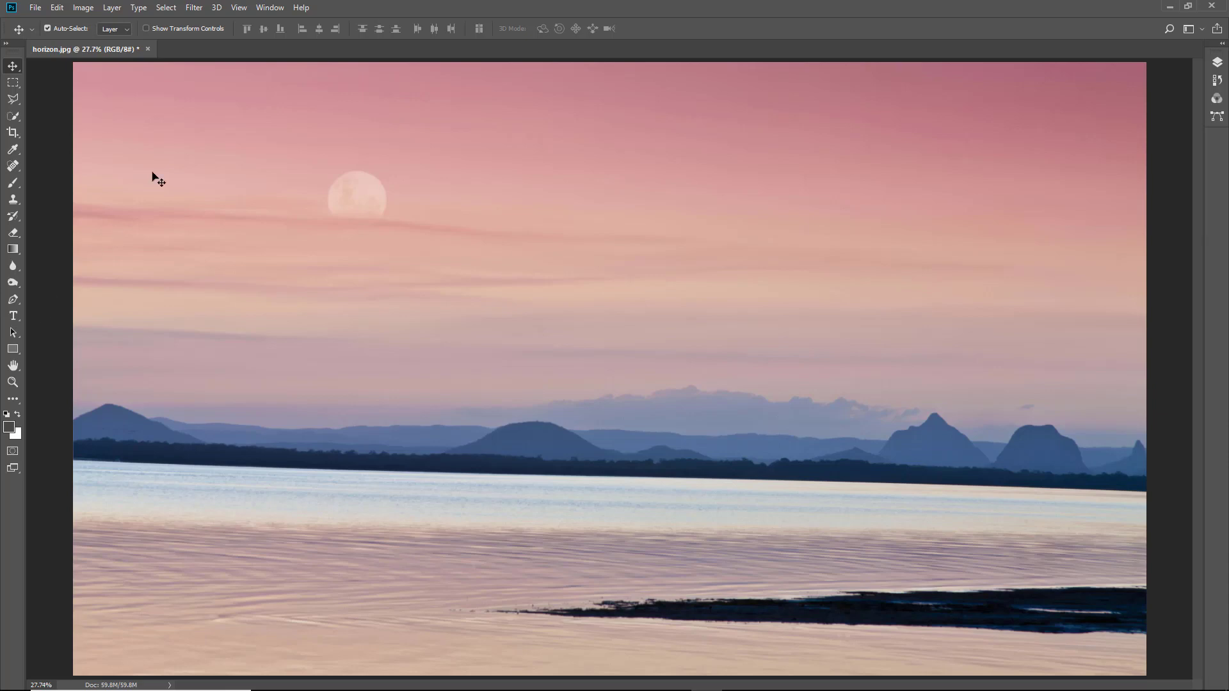
- Show the rulers on horizon.jpg and place a horizontal guide across the image at the low end of the sloping waterline
click(238, 9)
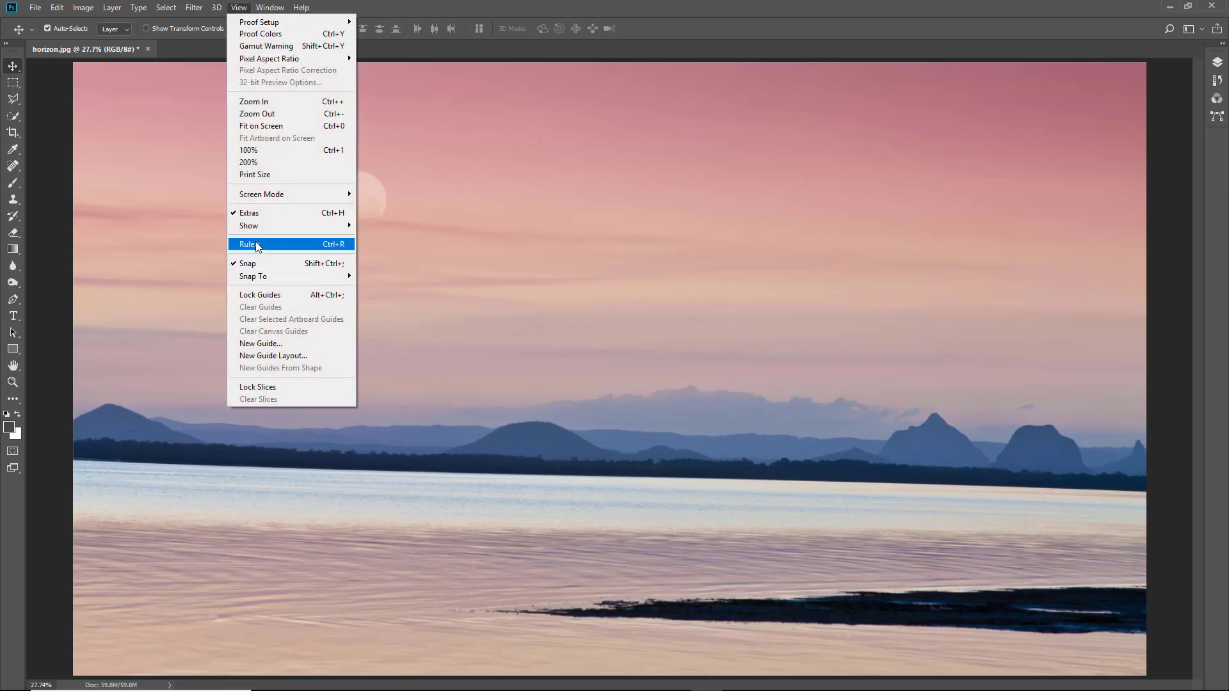
click(342, 247)
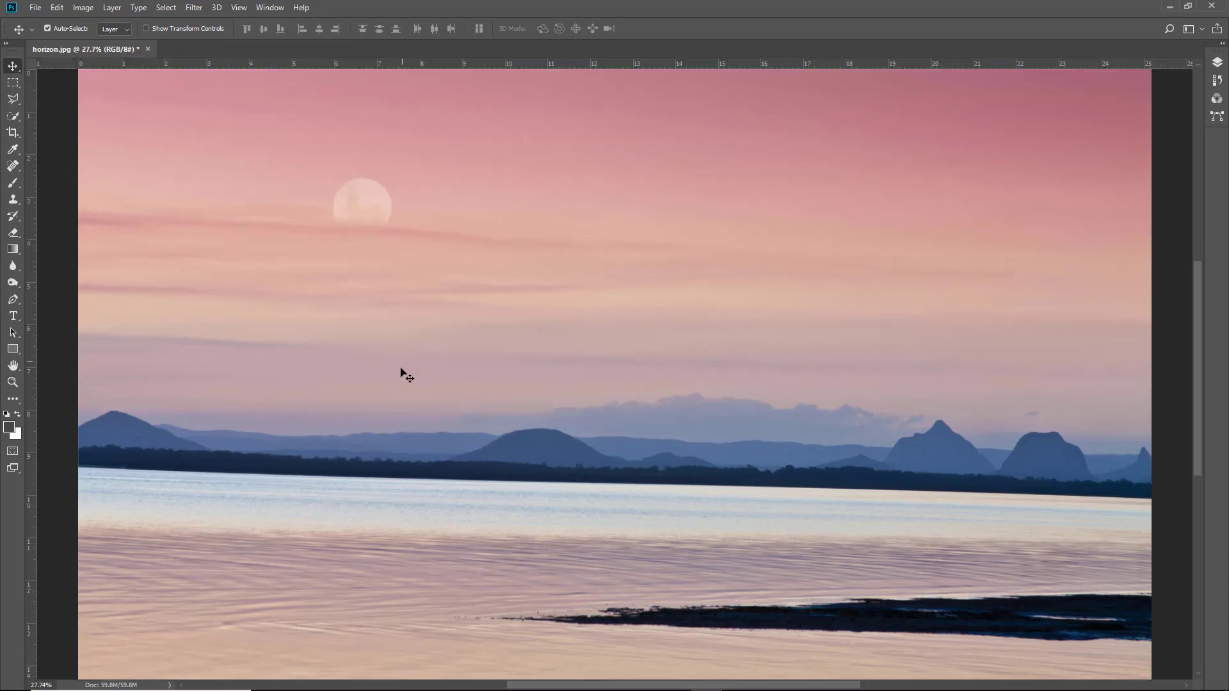
right_click(524, 63)
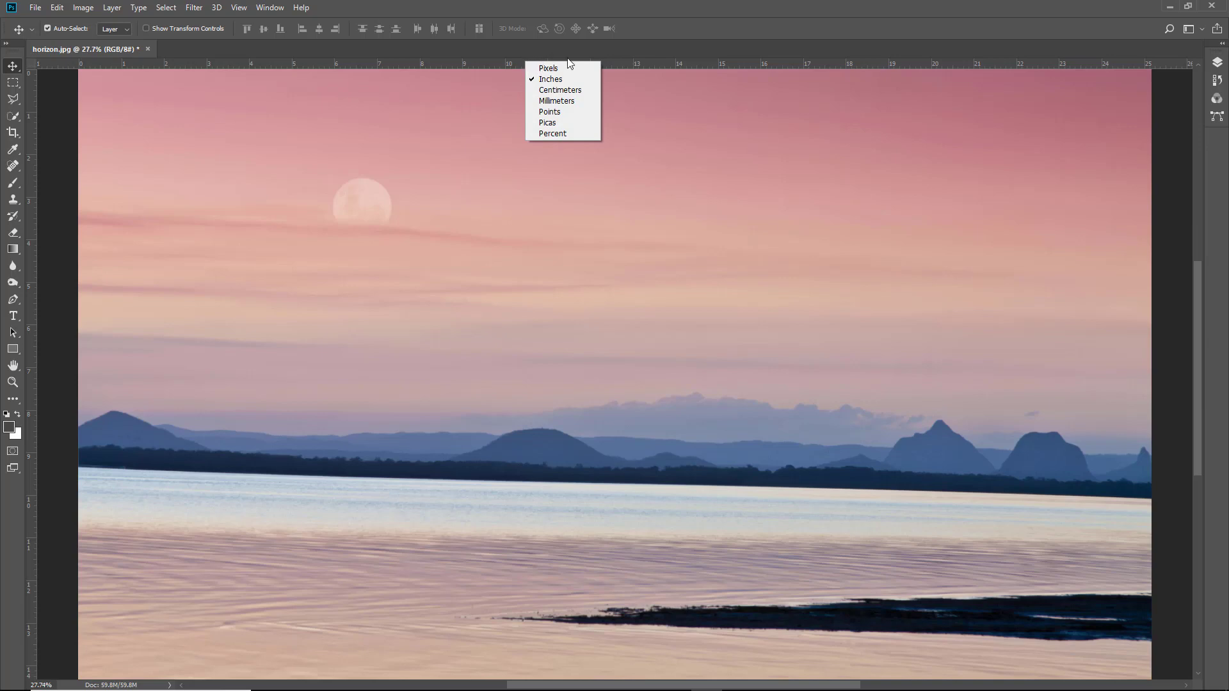
click(635, 45)
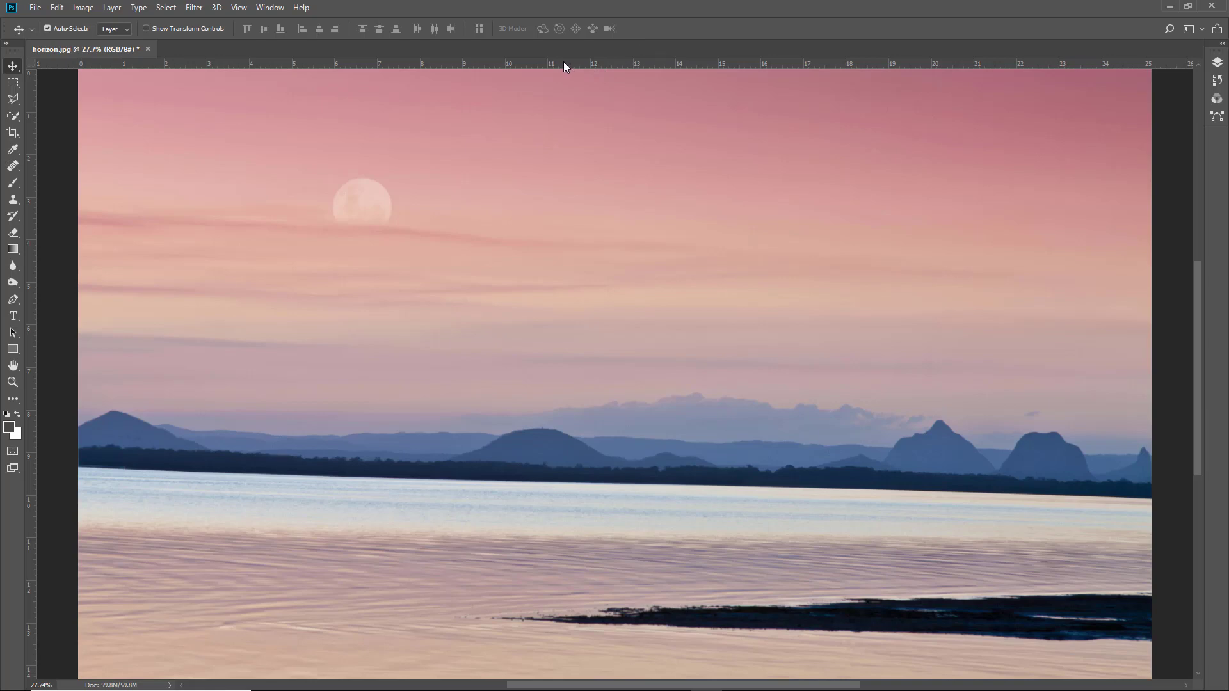
drag(565, 64, 582, 500)
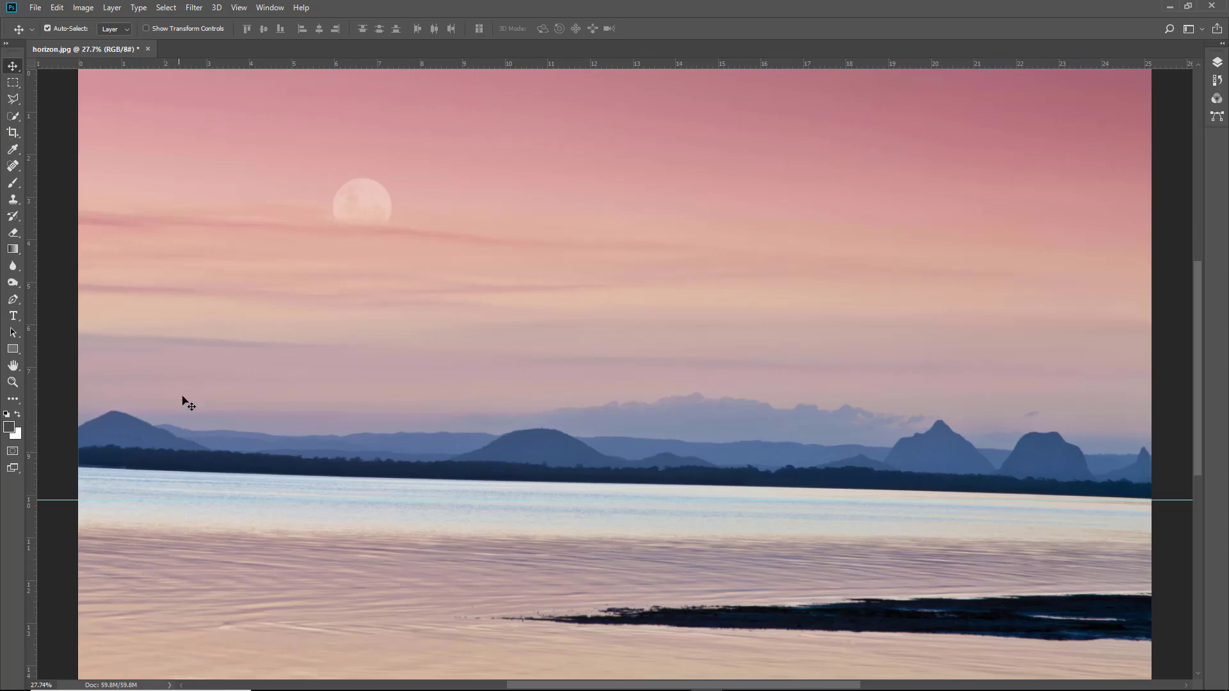
- Straighten horizon.jpg by tracing the far waterline with the Crop tool and adjust the 16:9 crop frame inside the rotated image
click(11, 133)
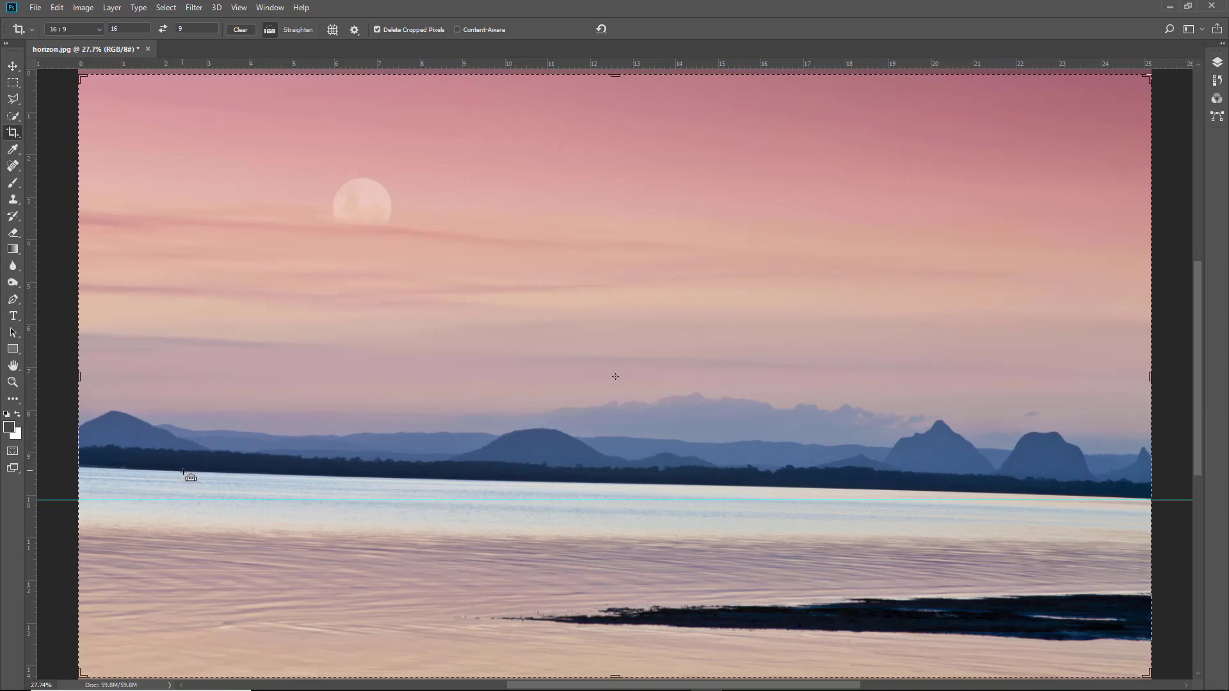
drag(183, 472, 896, 491)
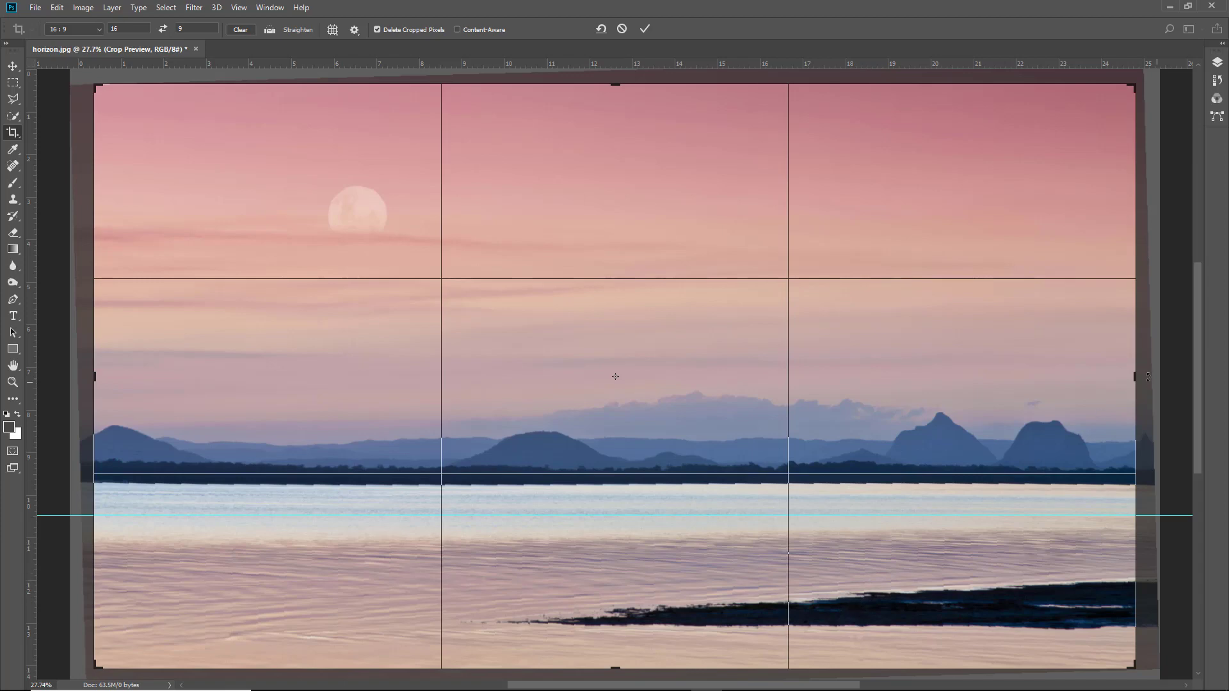
drag(1133, 377, 1142, 375)
key(ctrl+r)
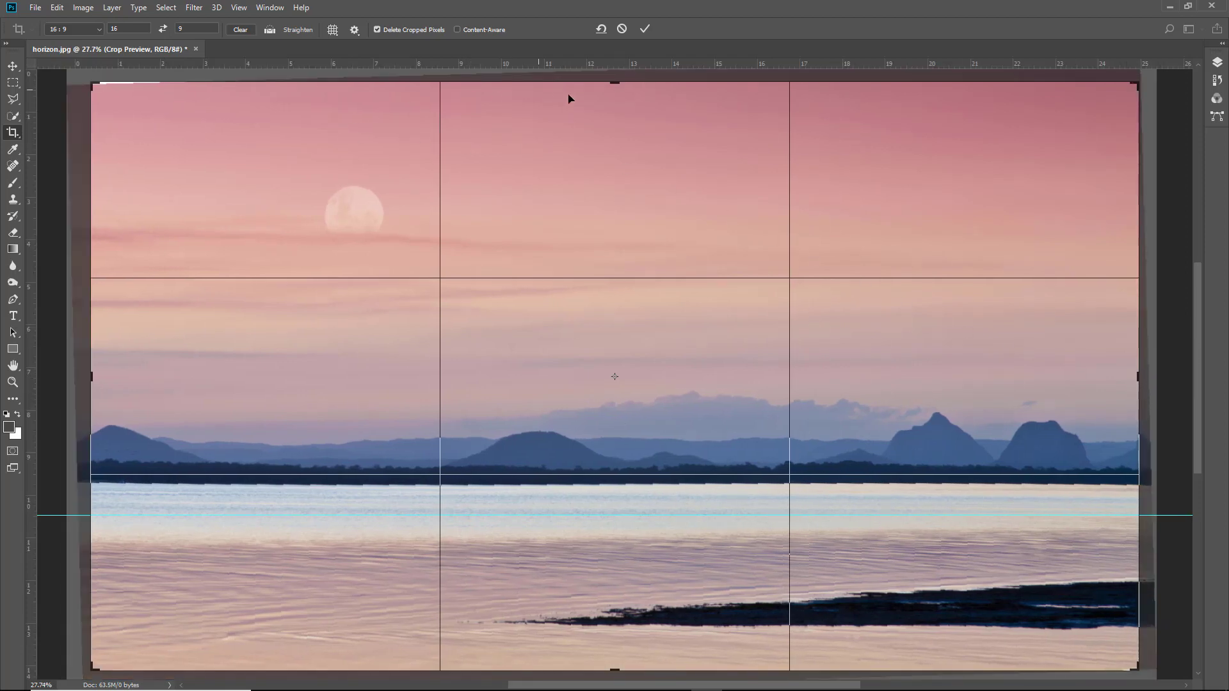
key(ctrl+r)
drag(616, 78, 611, 87)
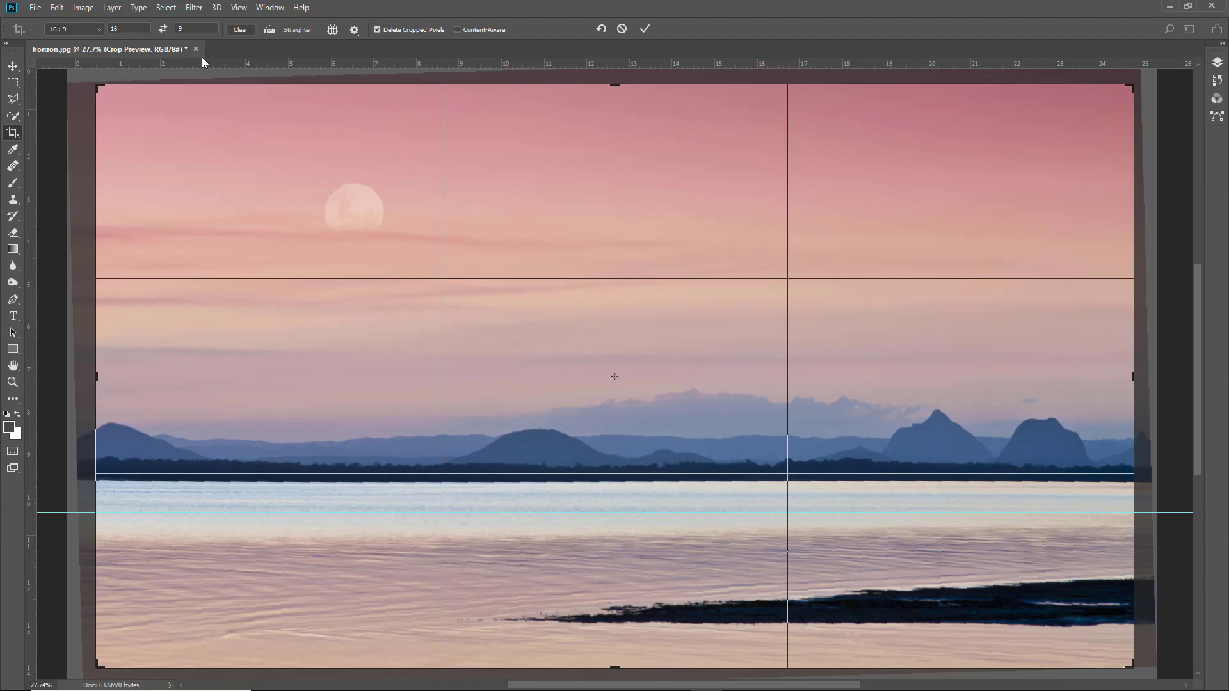
- Clear the crop's fixed ratio, fine-tune its side and bottom edges within the rotated image, and apply the crop
click(241, 31)
drag(618, 83, 619, 83)
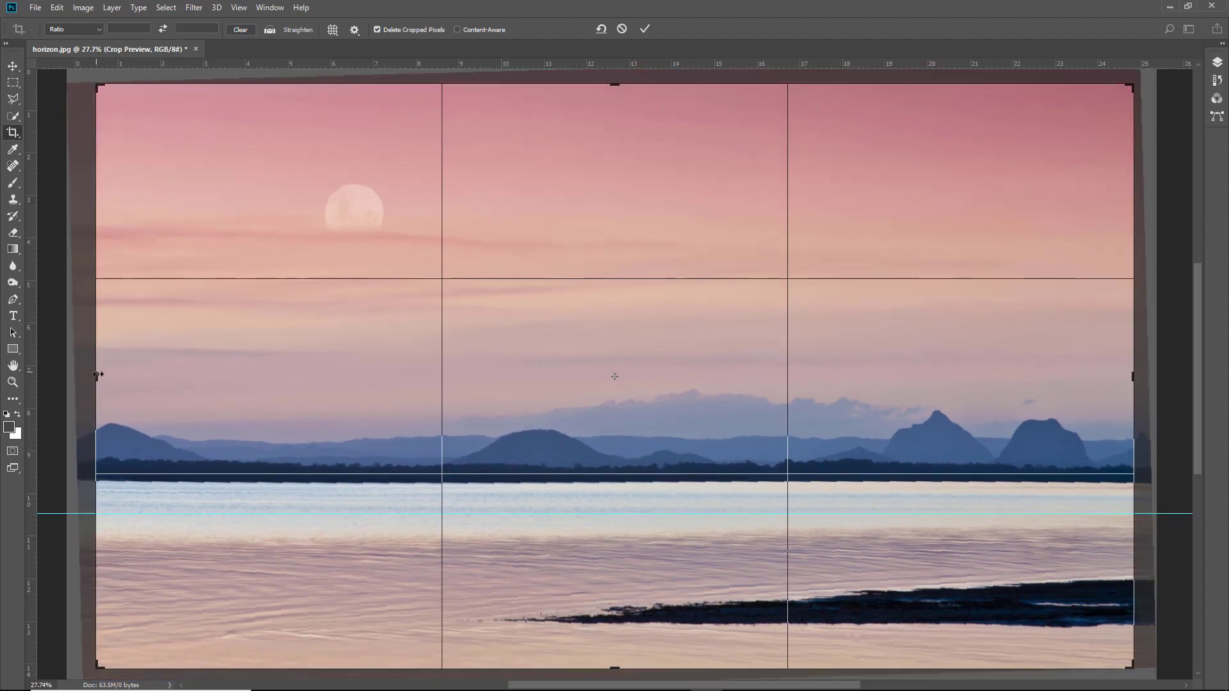
drag(98, 374, 91, 375)
key(ctrl+r)
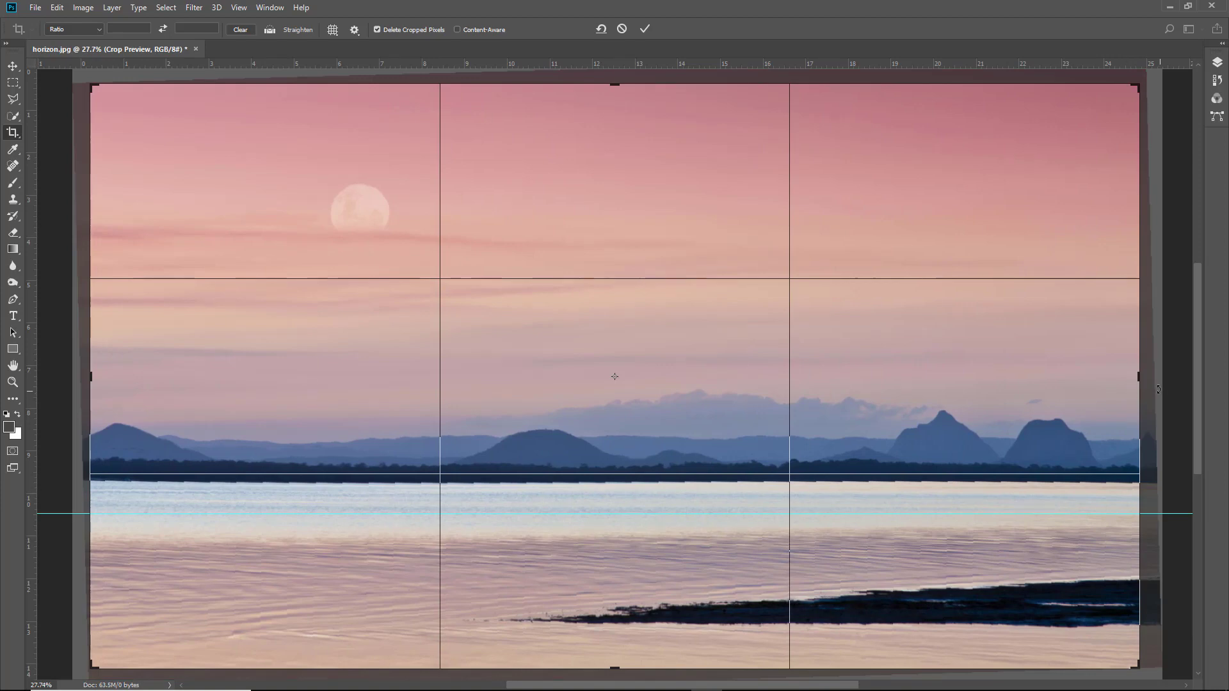
drag(1138, 377, 1141, 387)
key(ctrl+r)
key(ctrl+r)
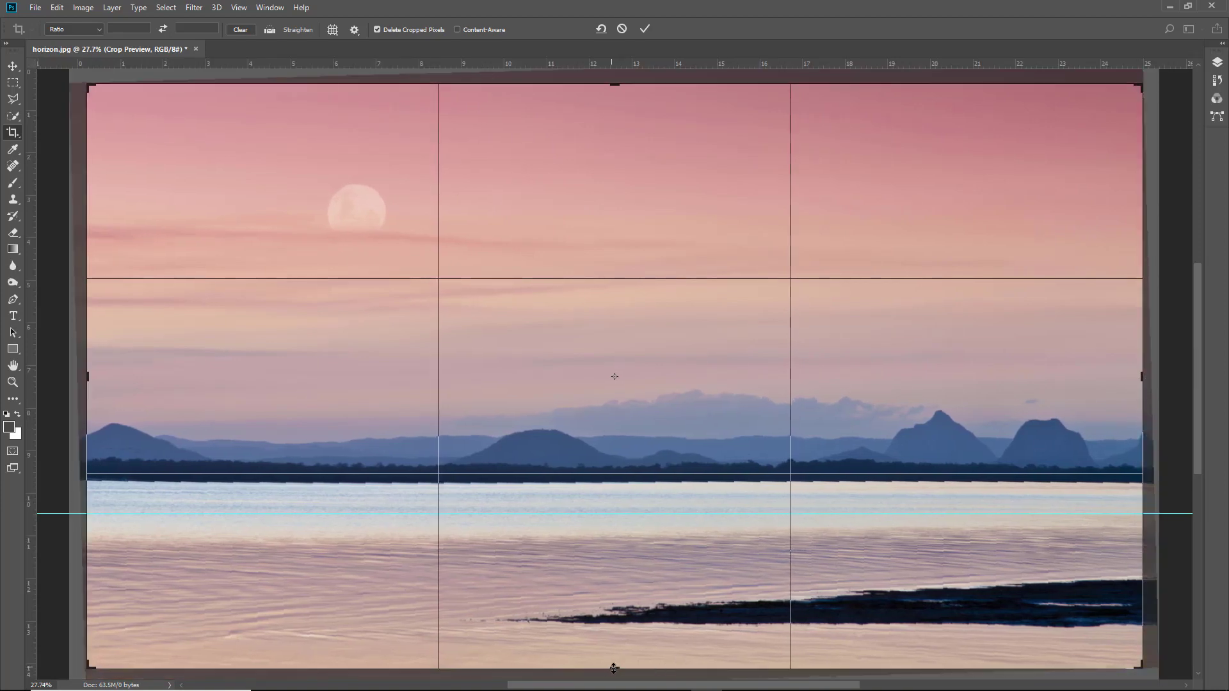
key(ctrl+r)
drag(614, 668, 612, 653)
key(ctrl+r)
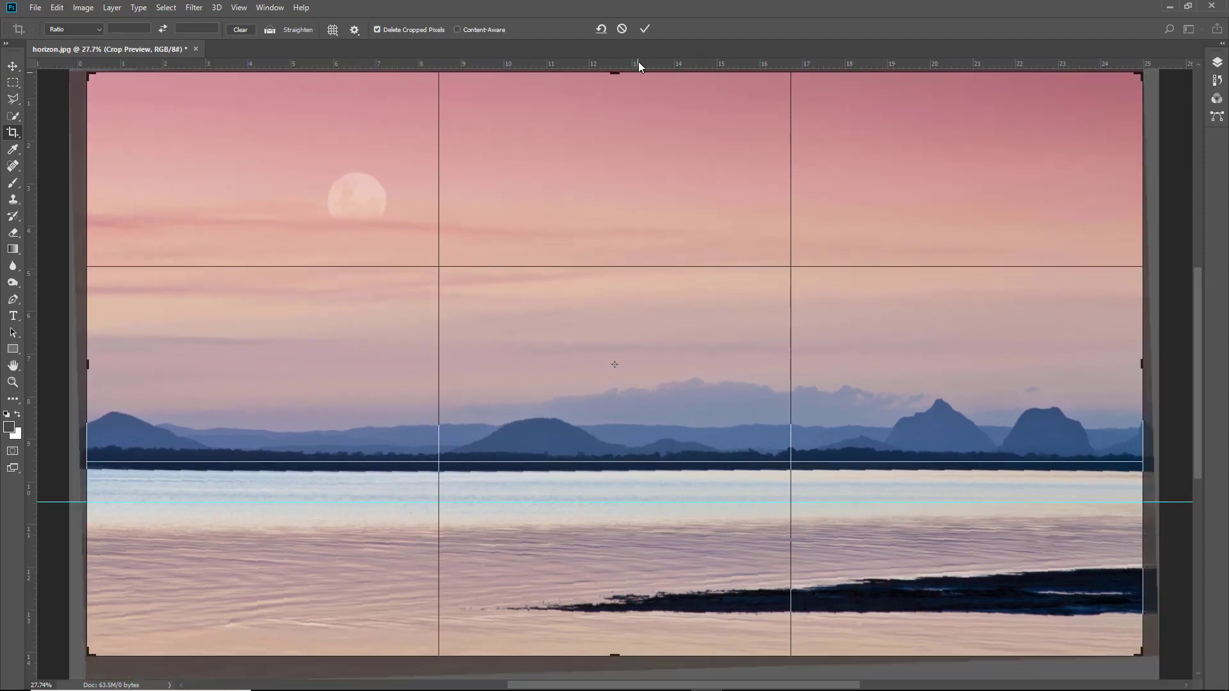
click(645, 29)
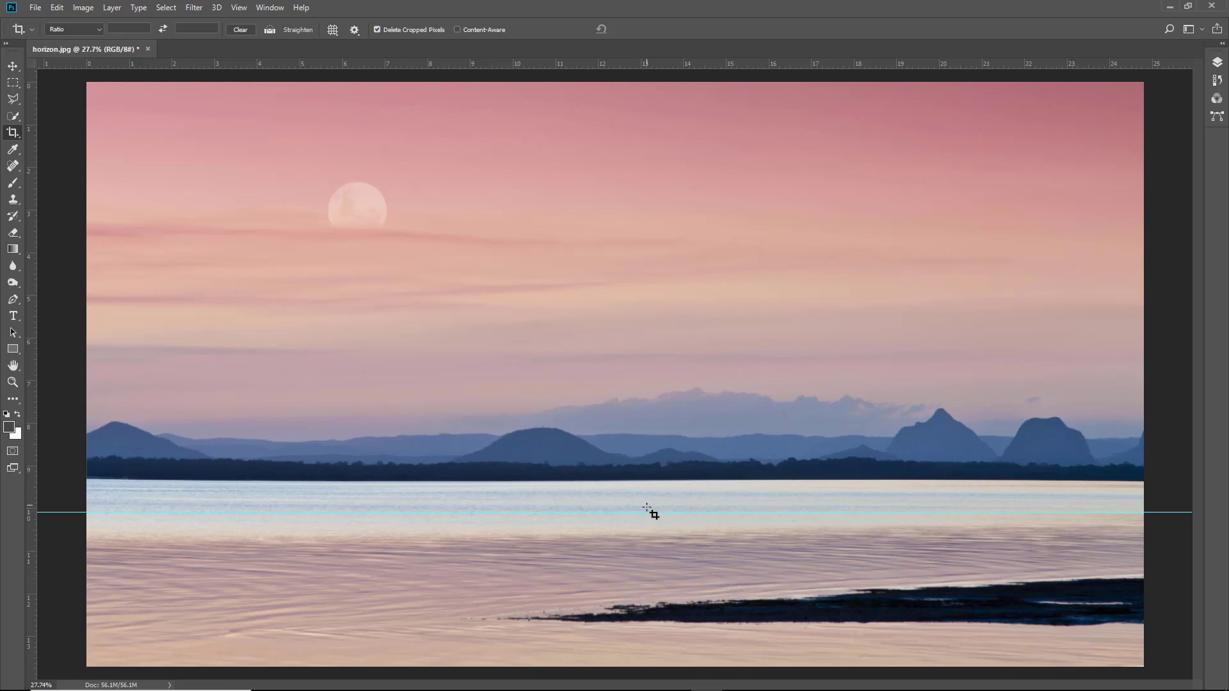
- Clear the guides from horizon.jpg and hide the rulers
click(240, 8)
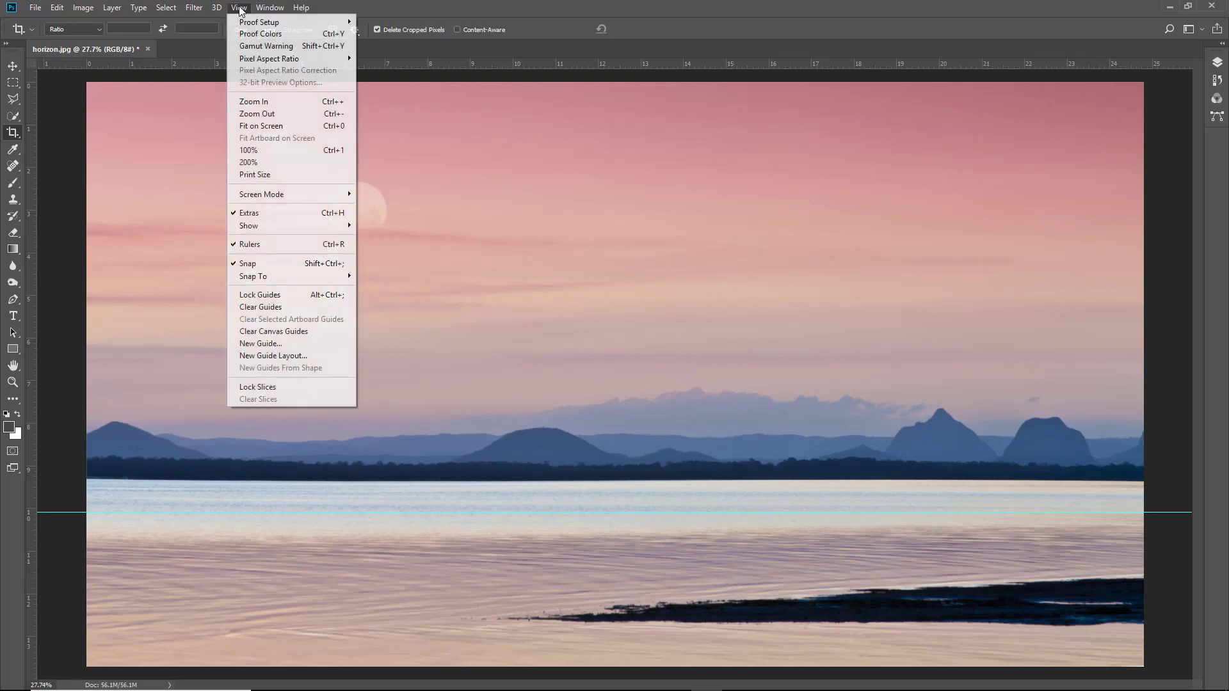
click(257, 310)
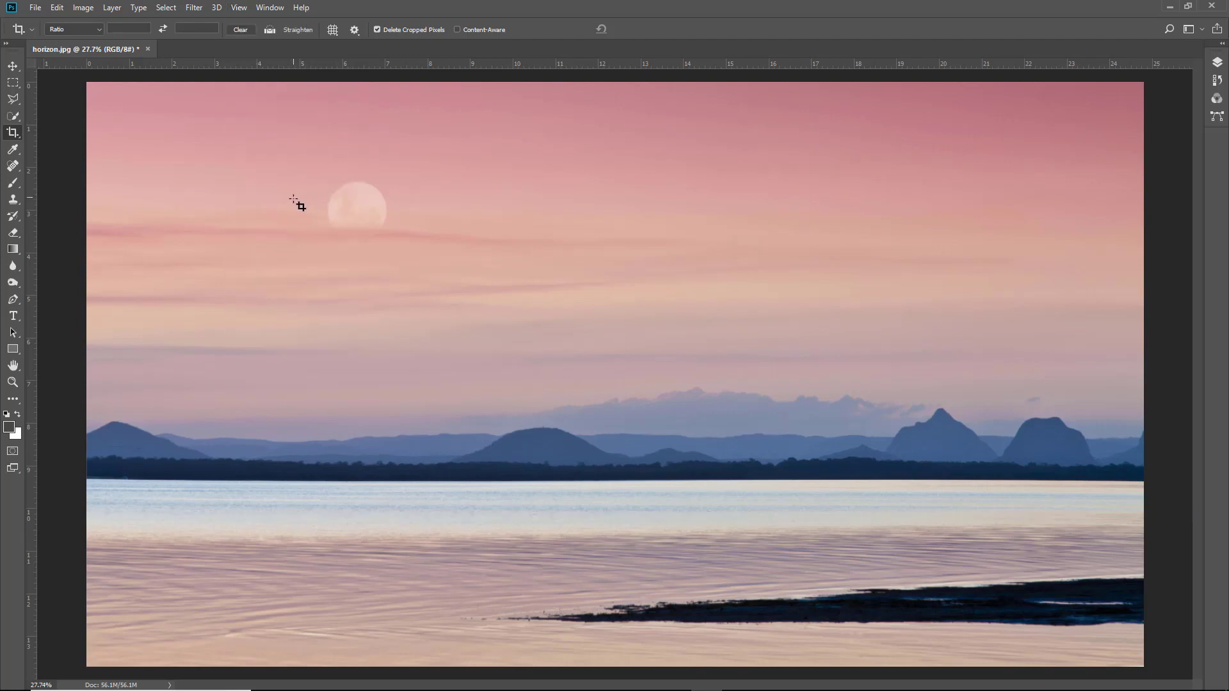
key(ctrl)
key(ctrl+r)
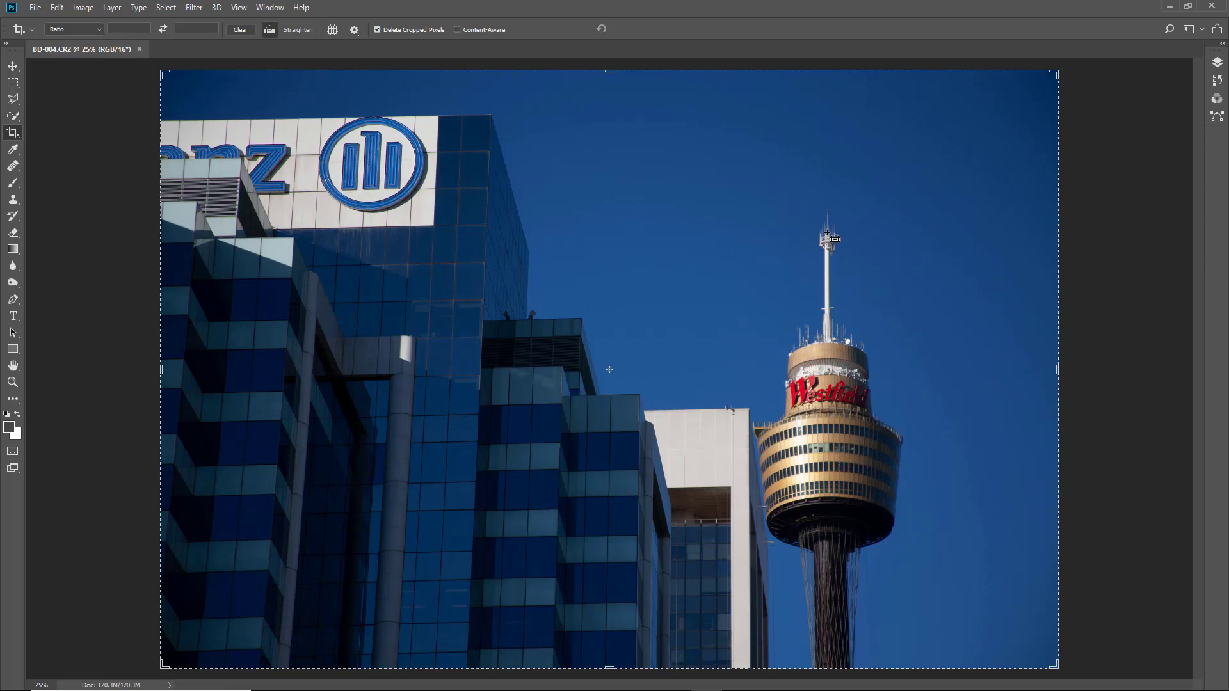
- Try straightening BD-004.CR2 along the Westfield tower's mast and shaft, and cancel the crop
drag(828, 233, 833, 674)
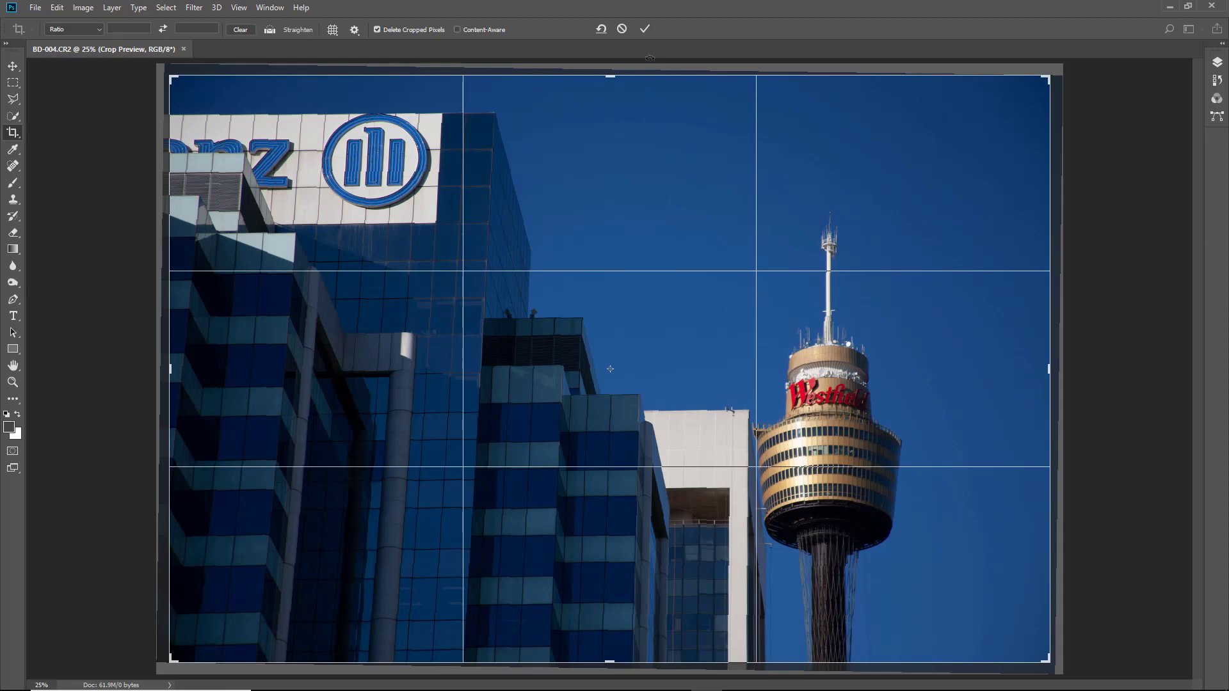
click(622, 29)
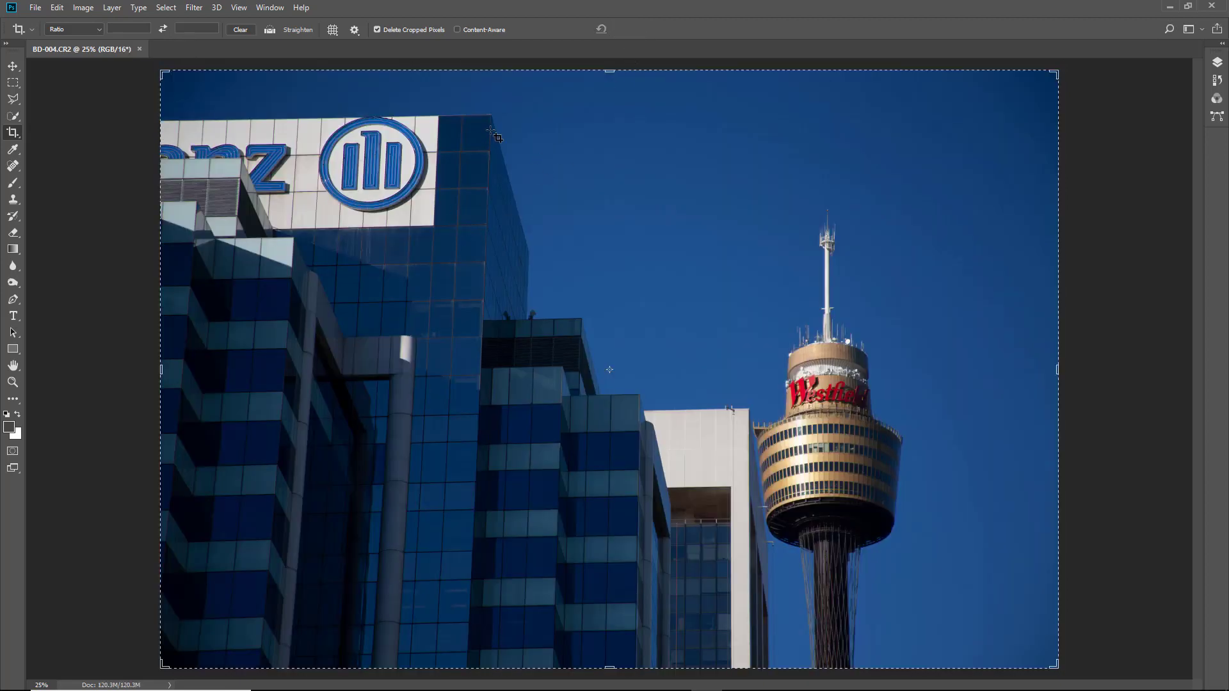
- Straighten BD-004.CR2 along the vertical corner edge of the tall glass building and apply the crop
click(269, 30)
drag(490, 119, 466, 660)
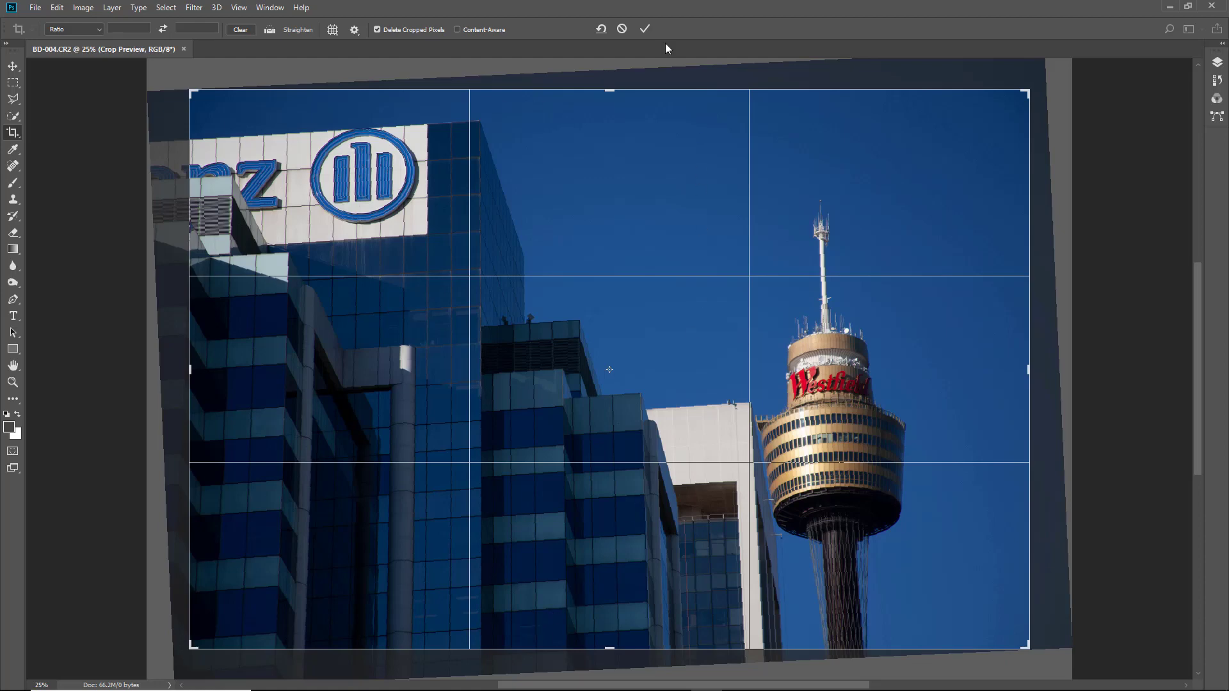
click(644, 29)
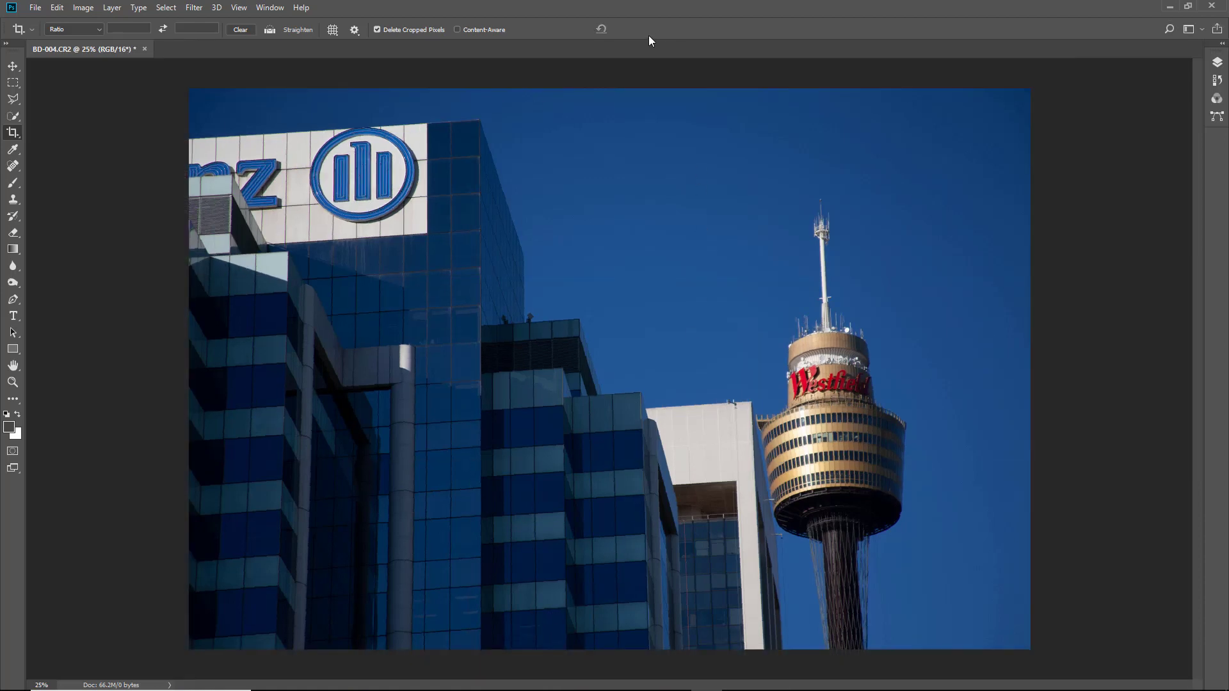
key(ctrl+0)
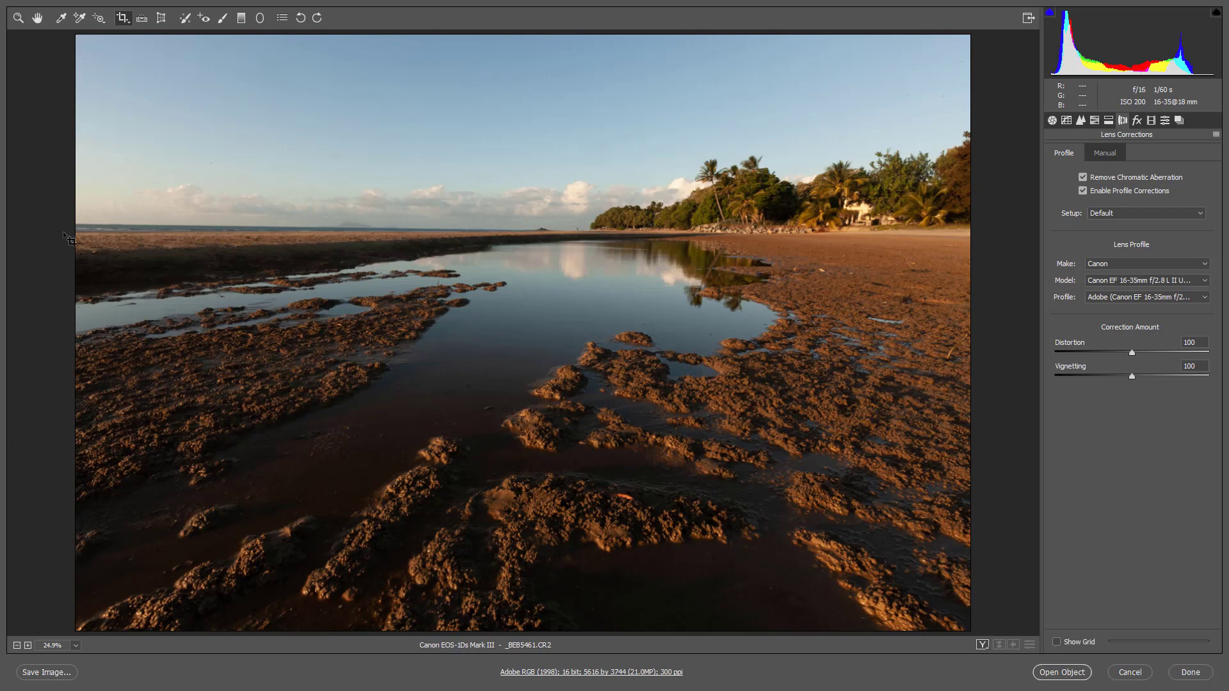
- Straighten the beach photo by tracing the sea horizon from the left edge to mid-image and apply the crop
click(141, 17)
drag(89, 224, 542, 228)
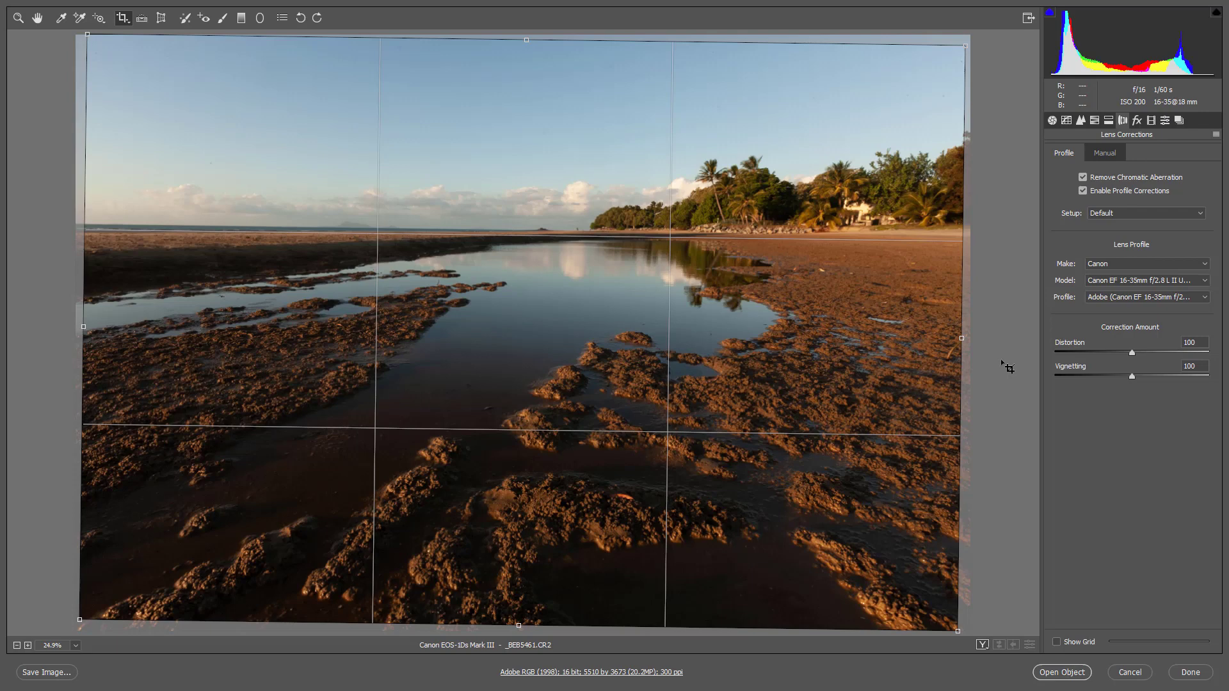
key(Return)
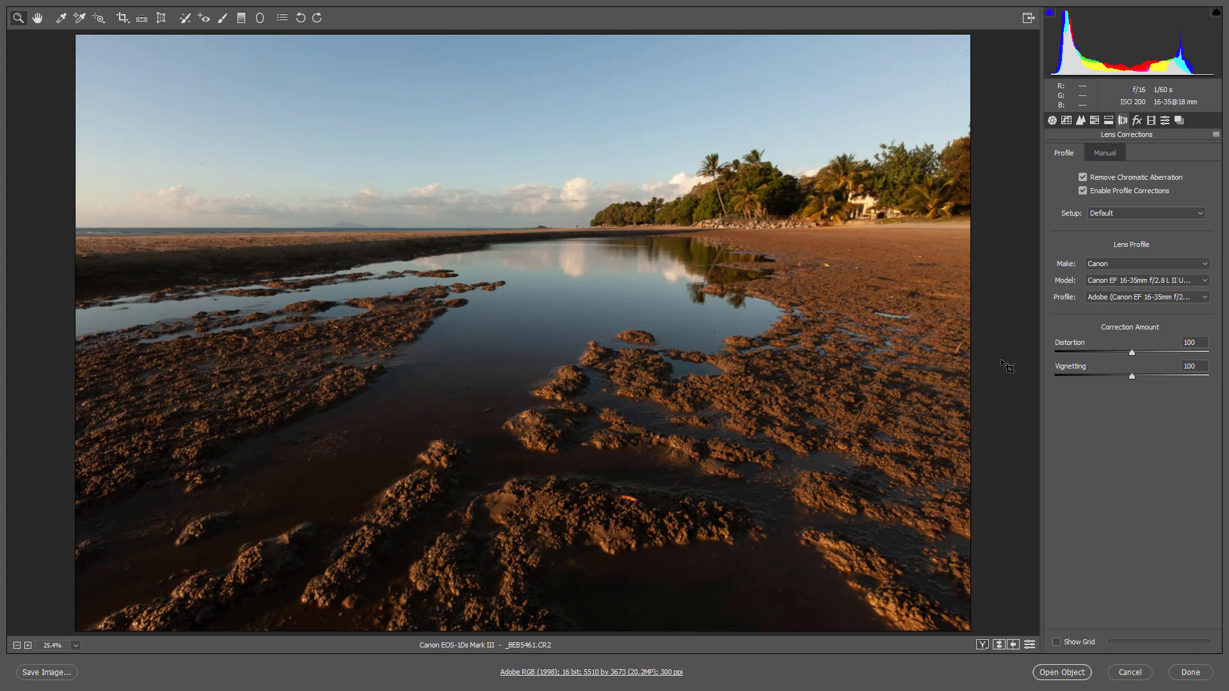